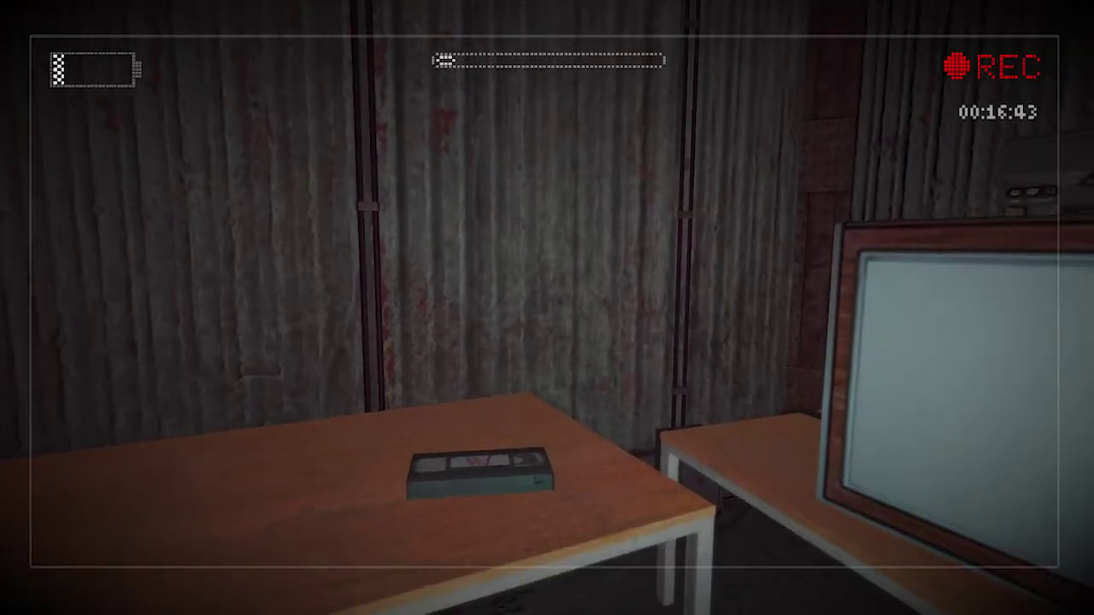
key(w)
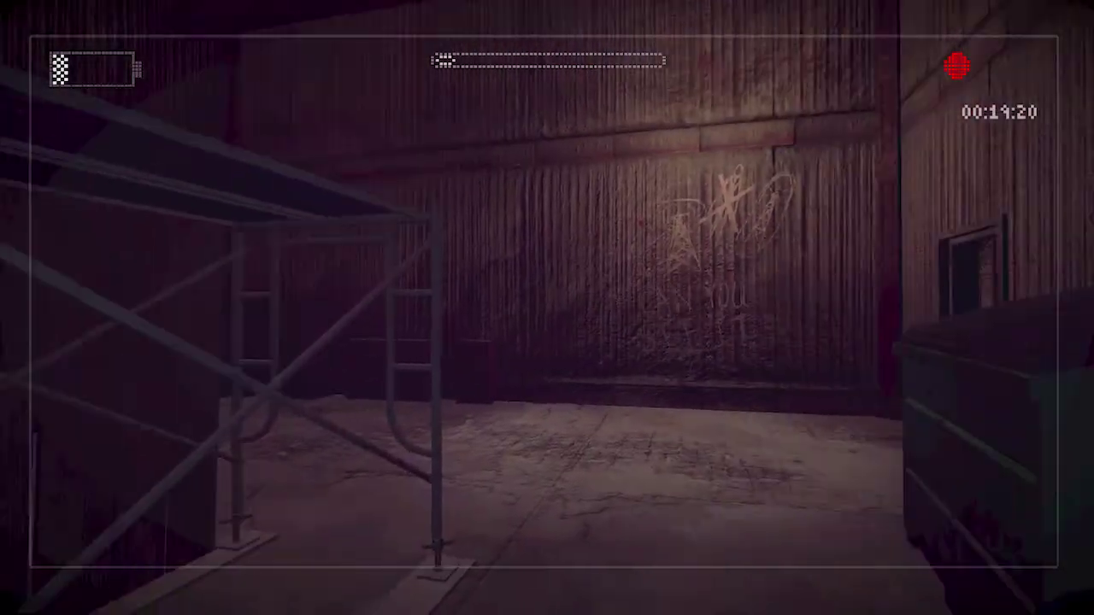
key(w)
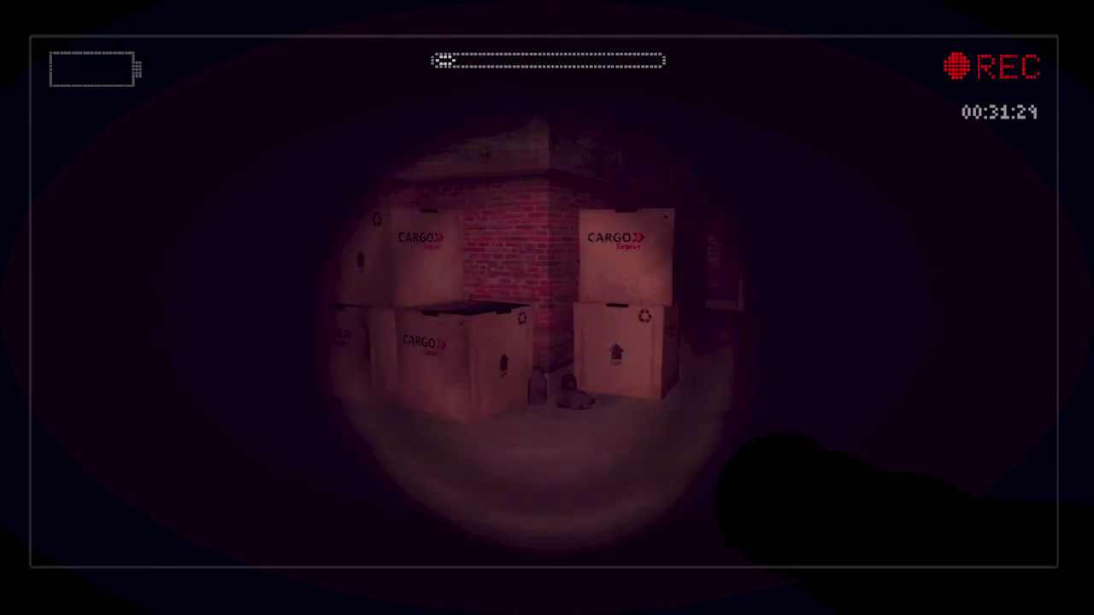
key(w)
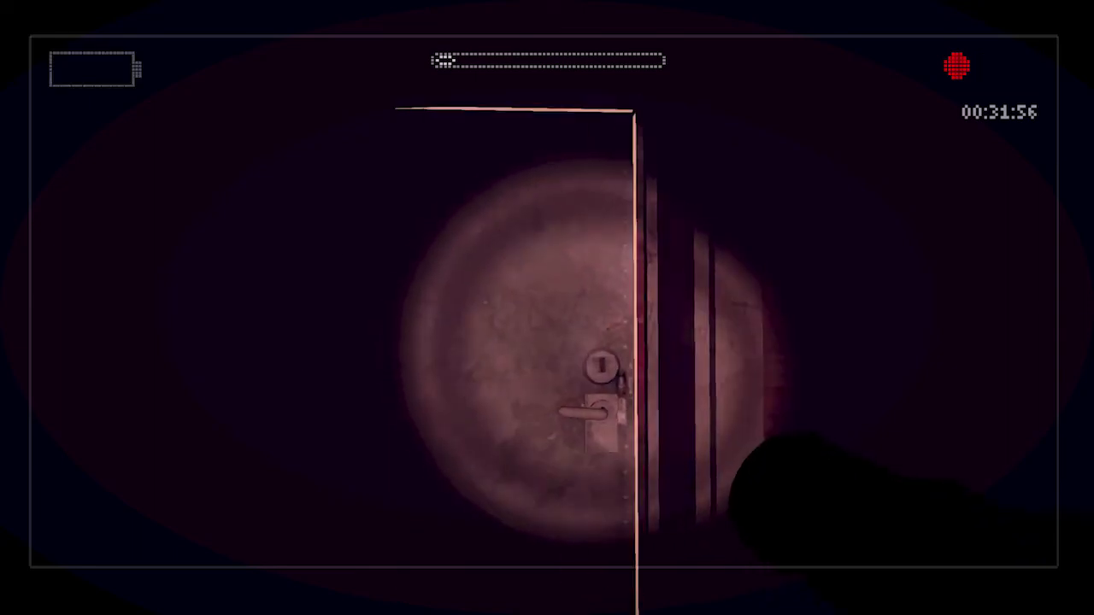
click(547, 307)
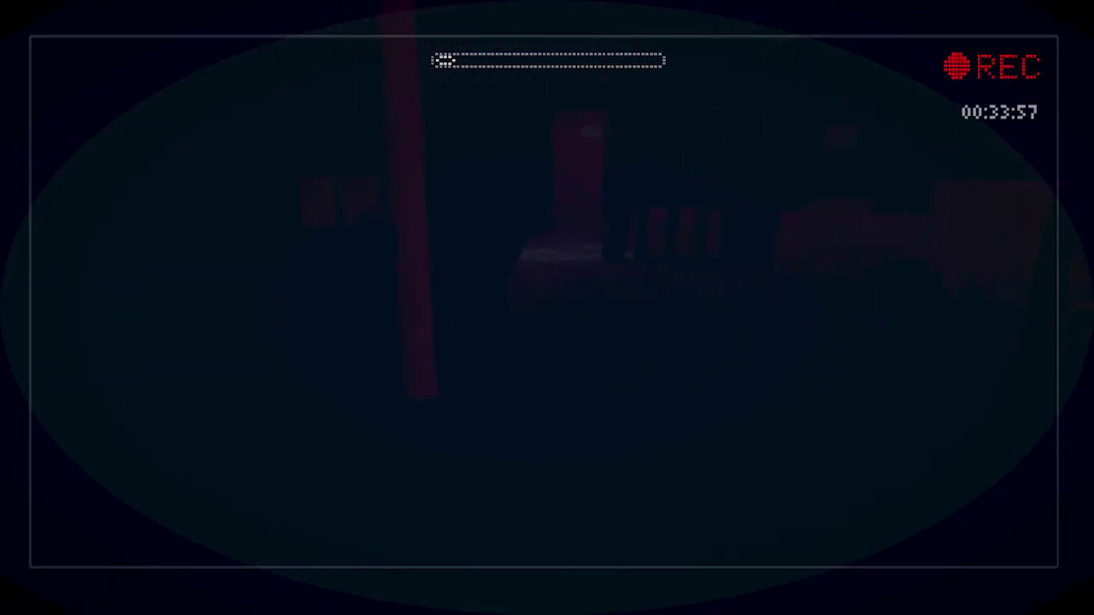
key(f)
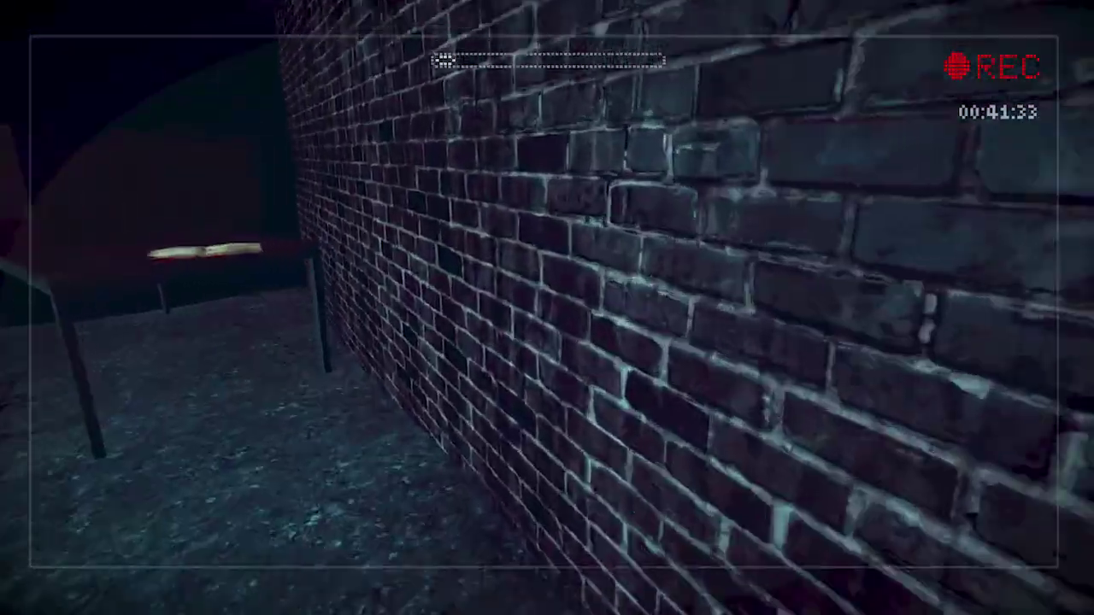
key(e)
key(e)
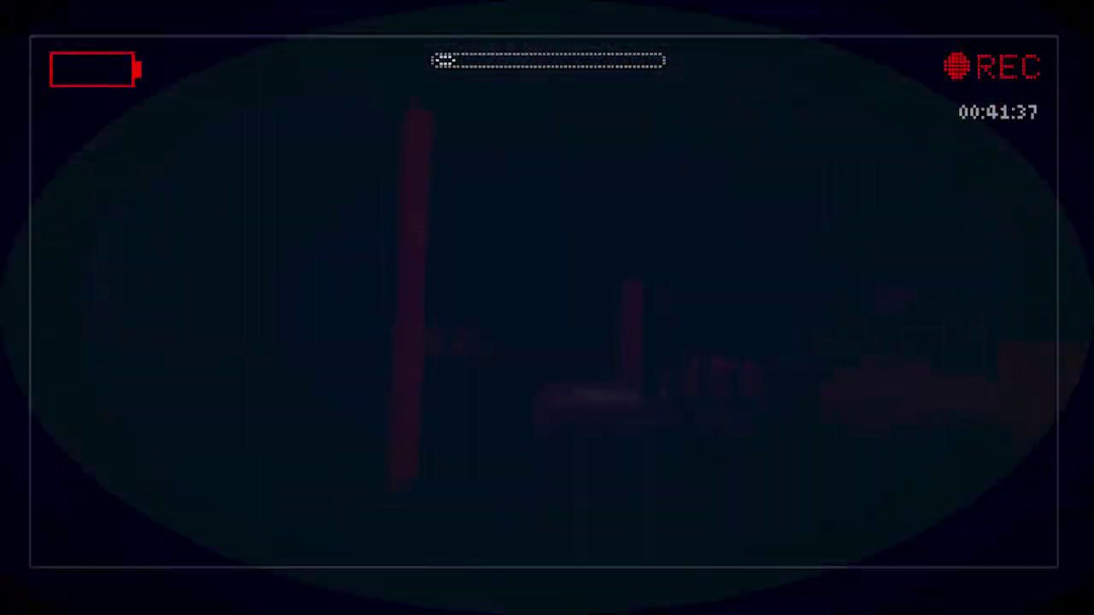
key(w)
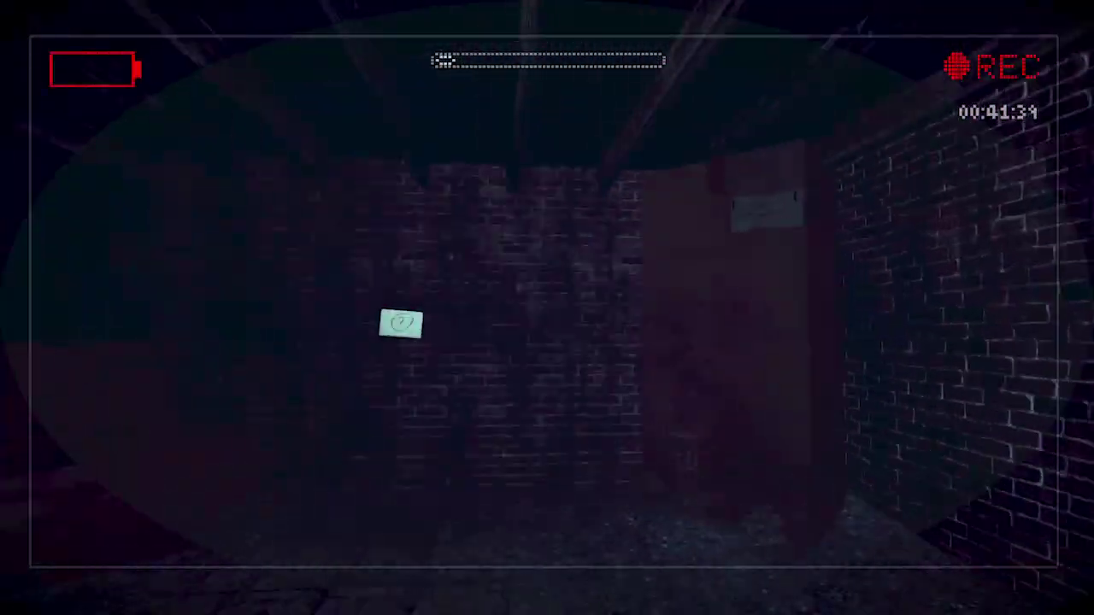
key(w)
key(e)
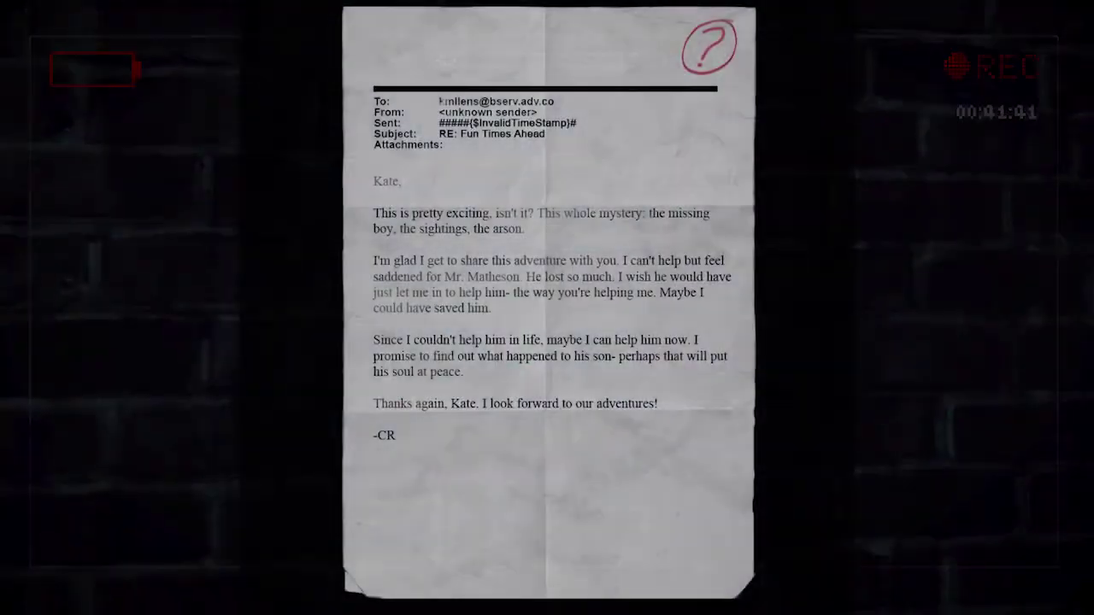
key(e)
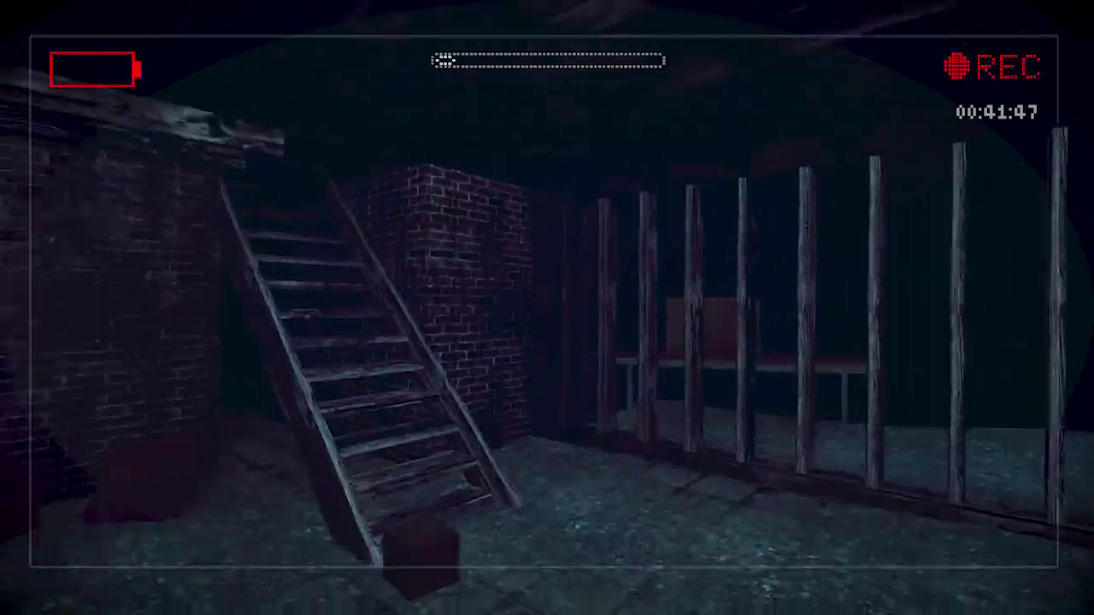
key(w)
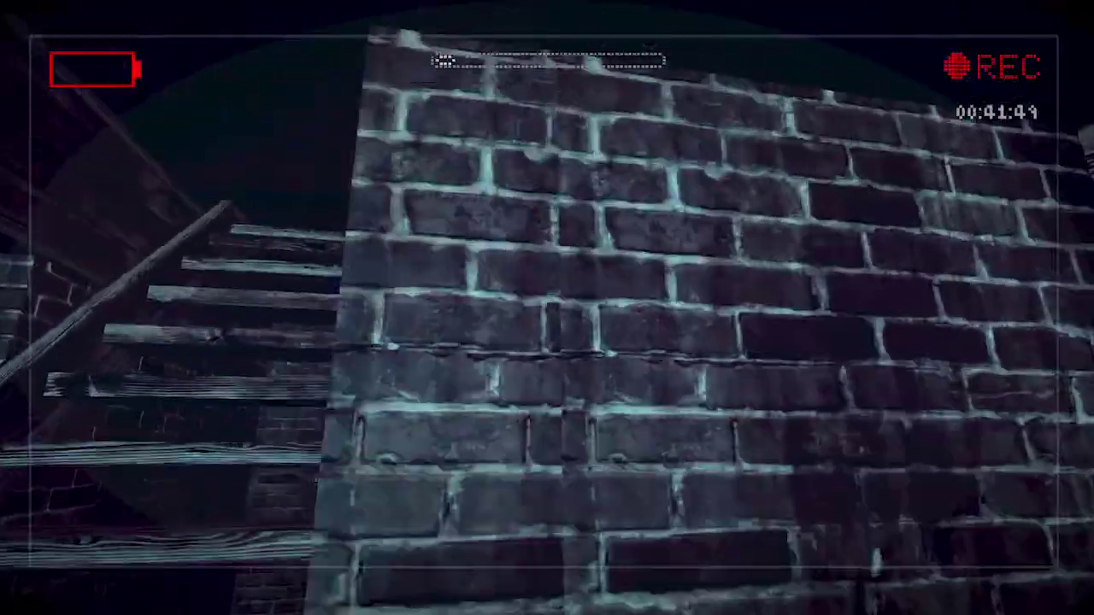
key(w)
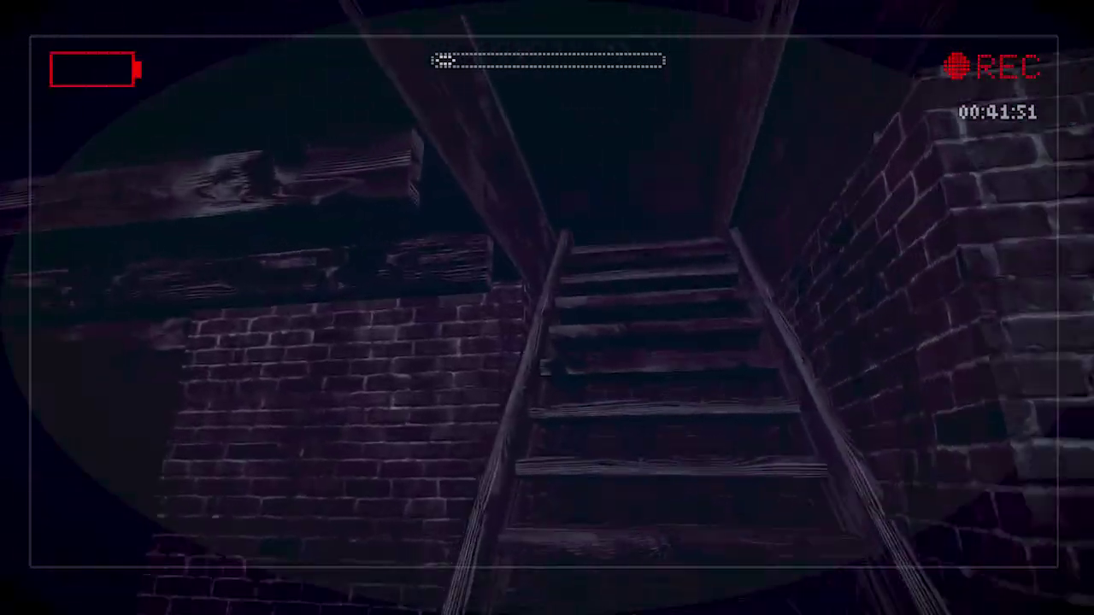
key(w)
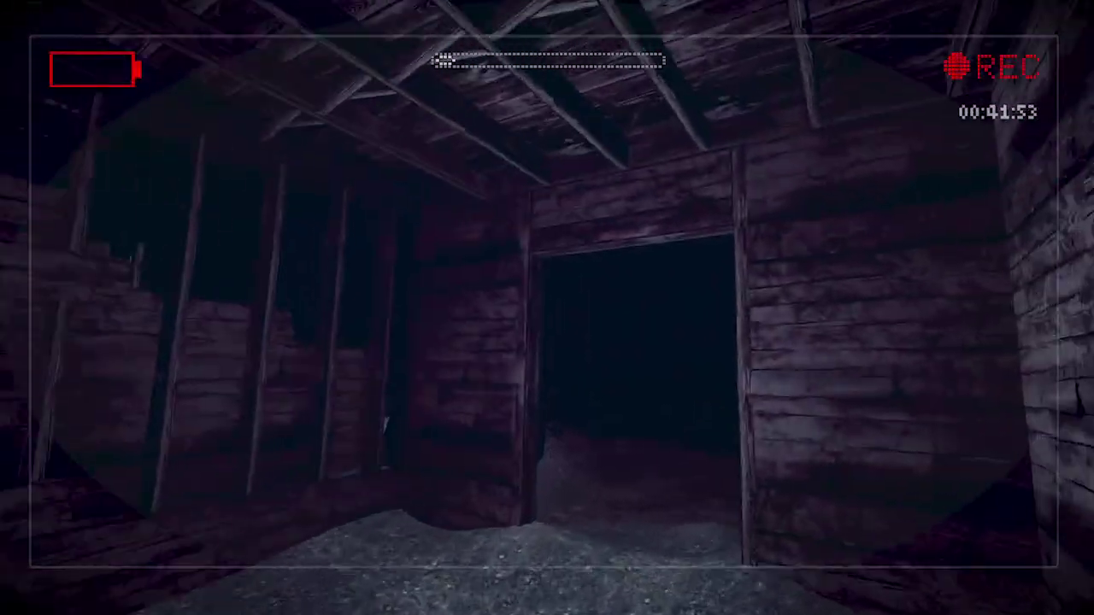
key(w)
key(w)
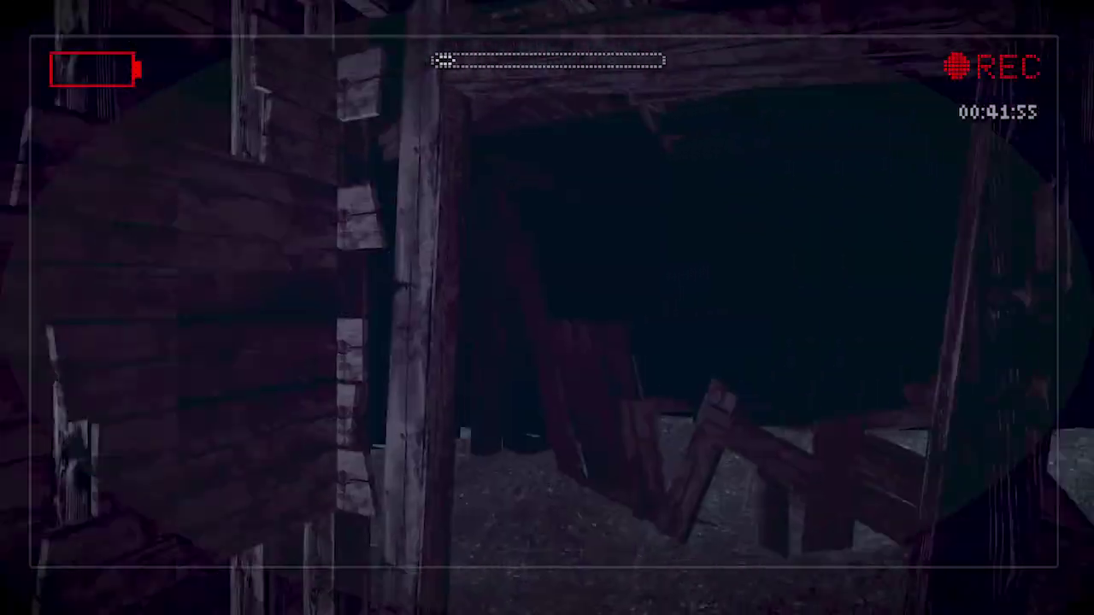
key(w)
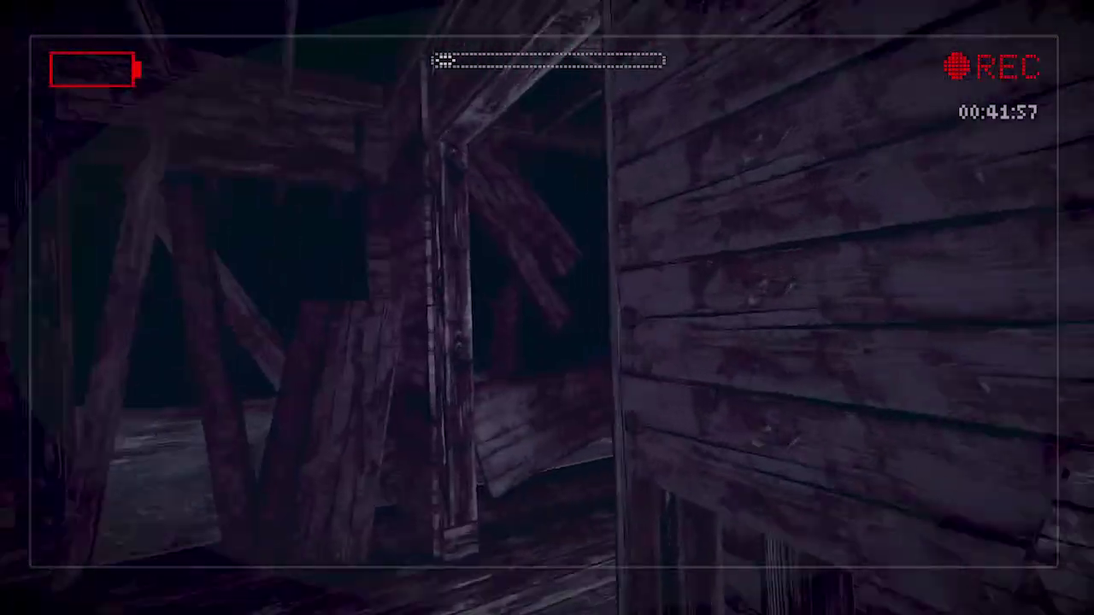
key(w)
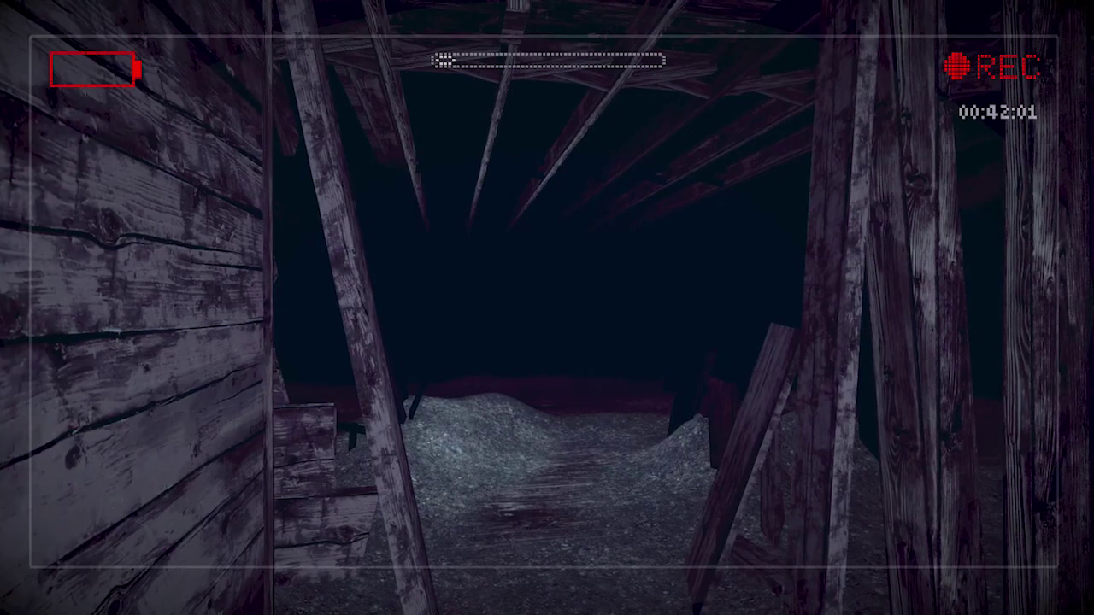
key(w)
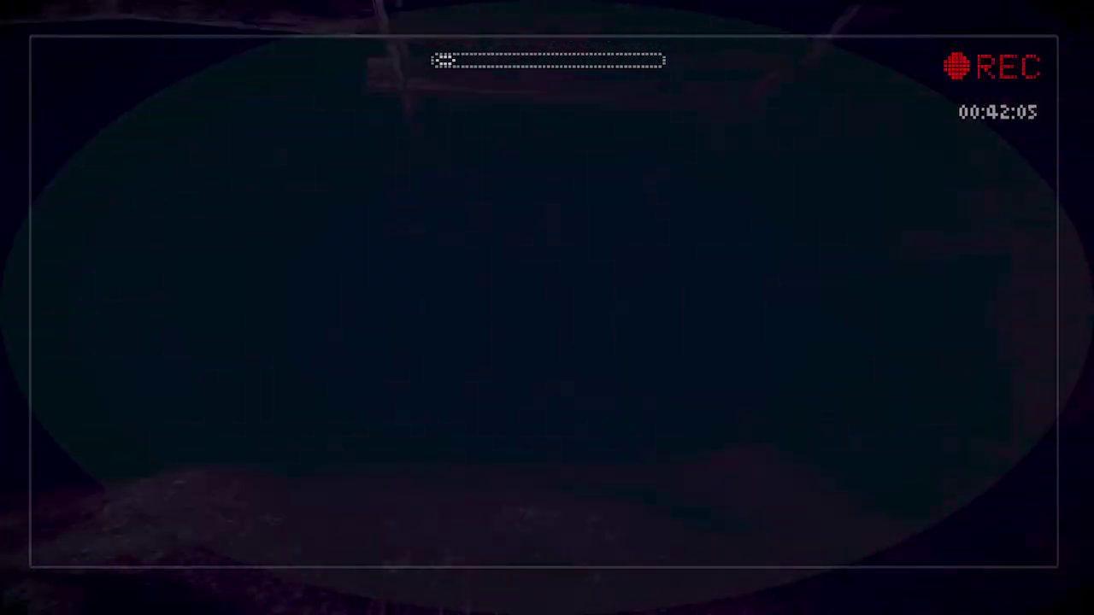
key(w)
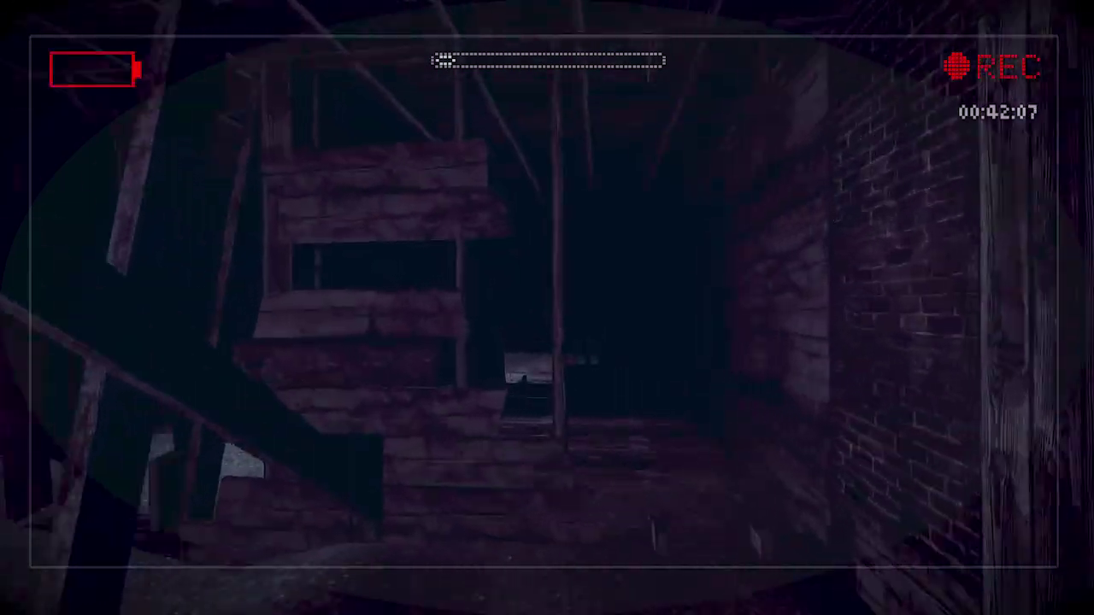
key(w)
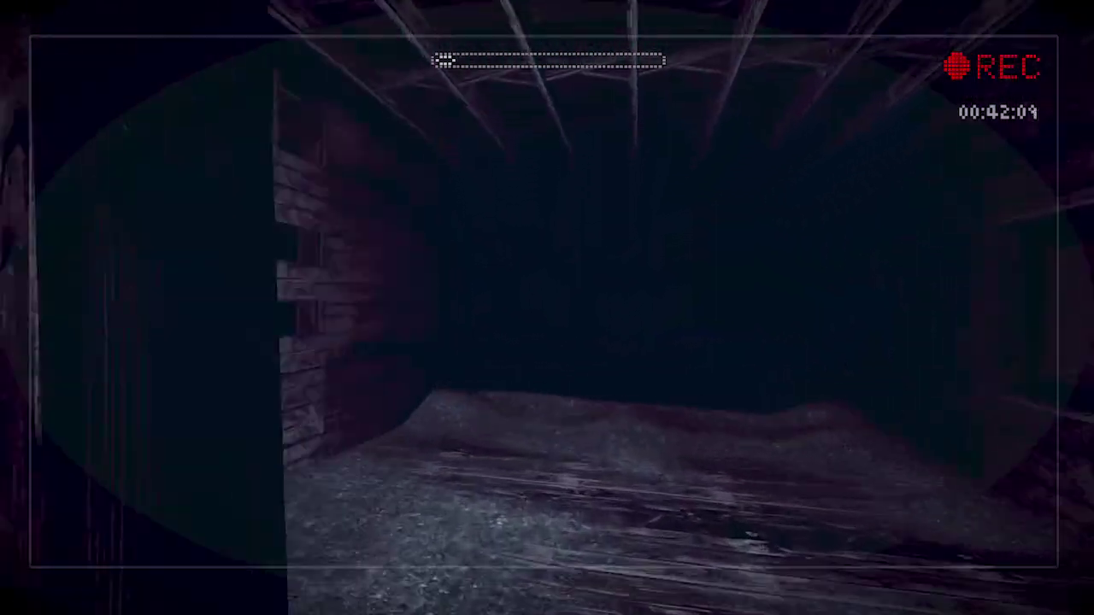
key(w)
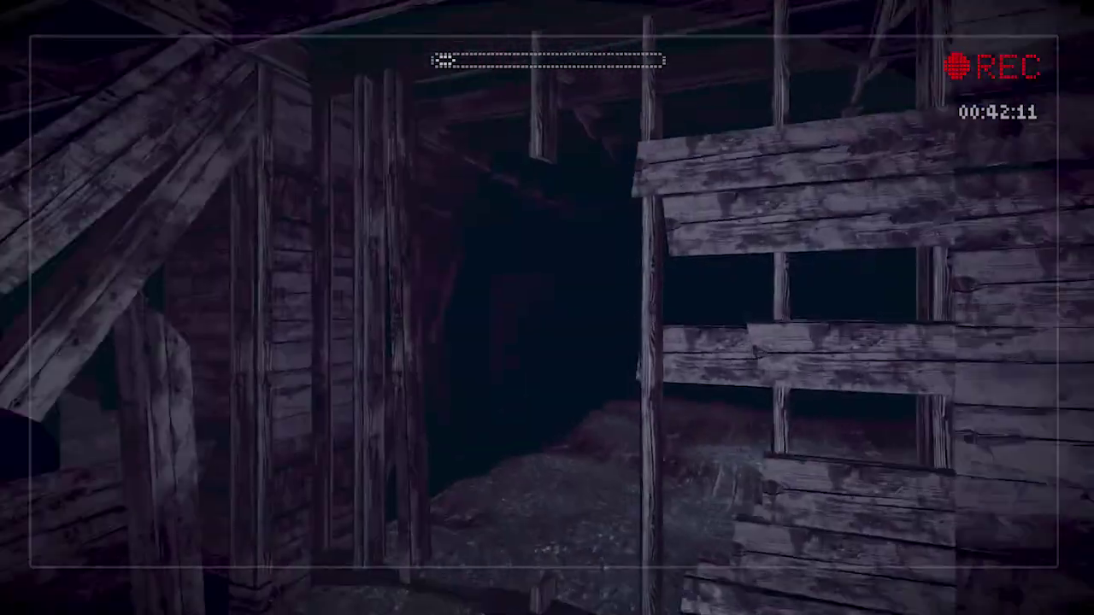
key(w)
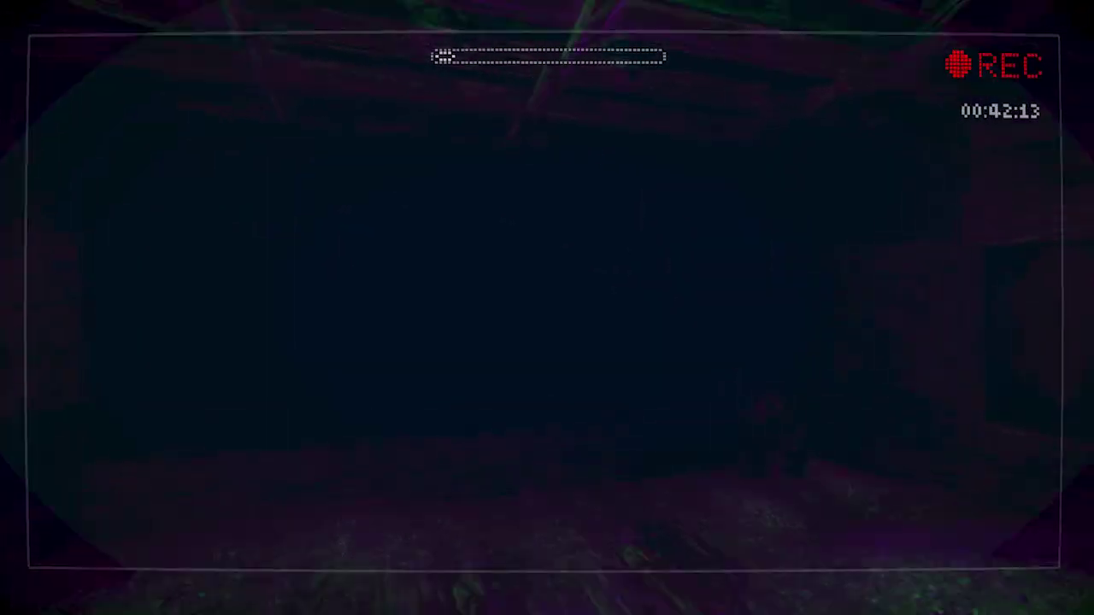
drag(548, 308, 598, 325)
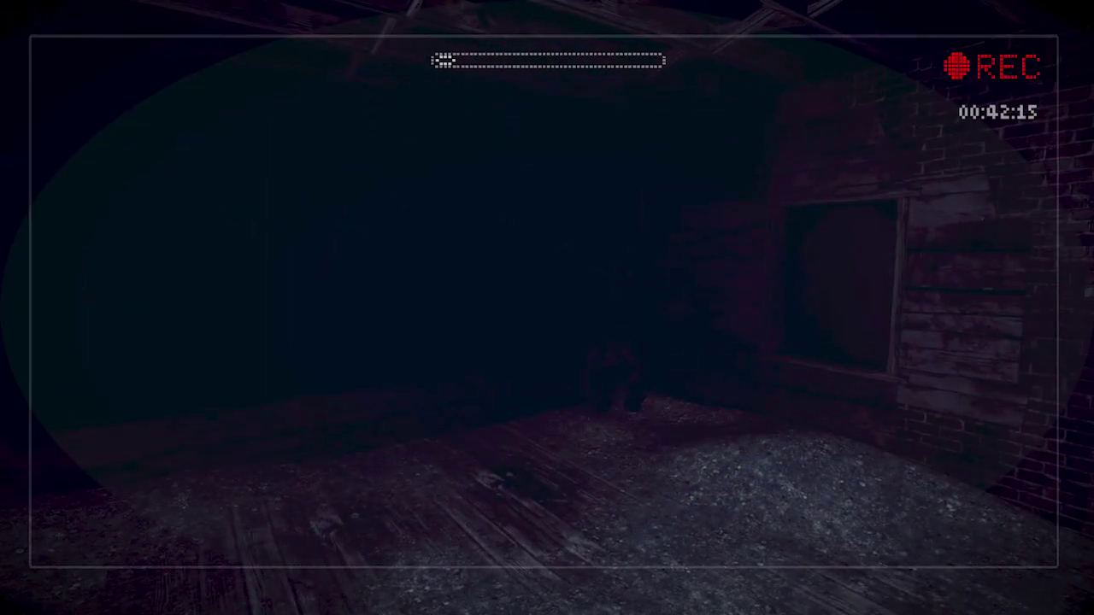